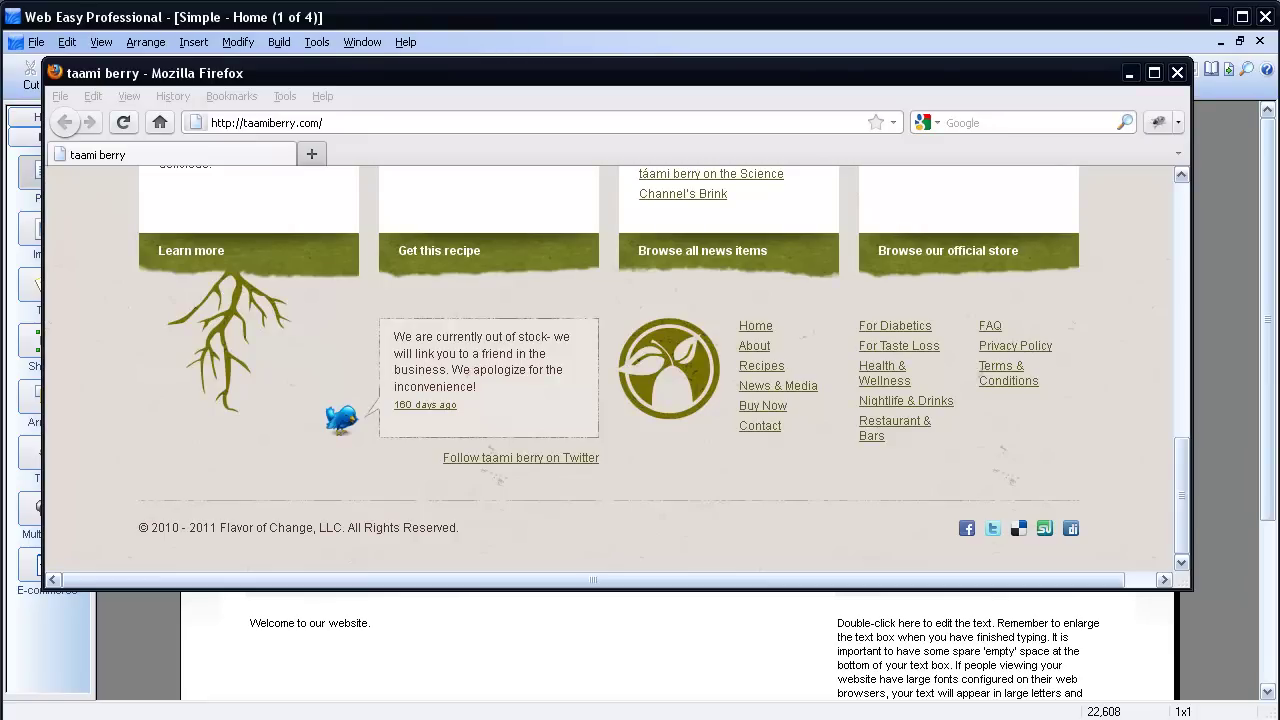
- Bring Firefox forward to view the social bookmark icons in the taamiberry.com footer
key("alt+Tab")
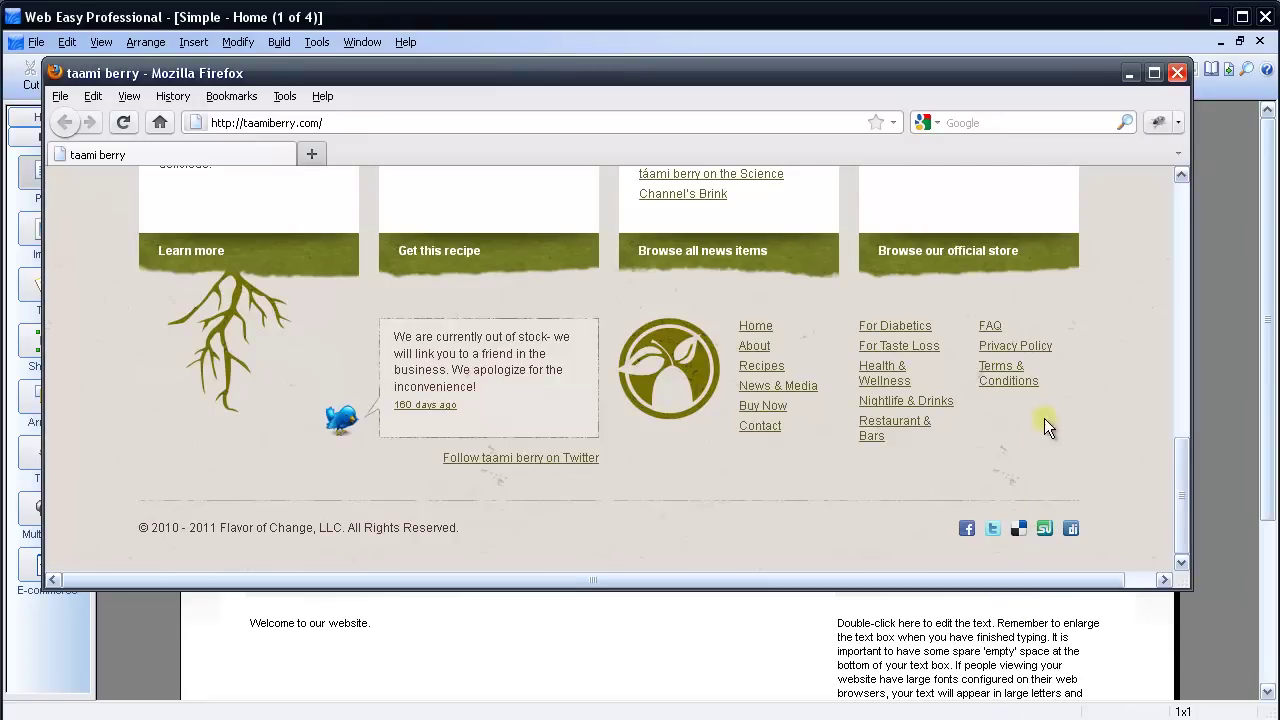
- Minimize Firefox and open Web Easy's Insert > Object dialog on the Home page
left_click(1127, 73)
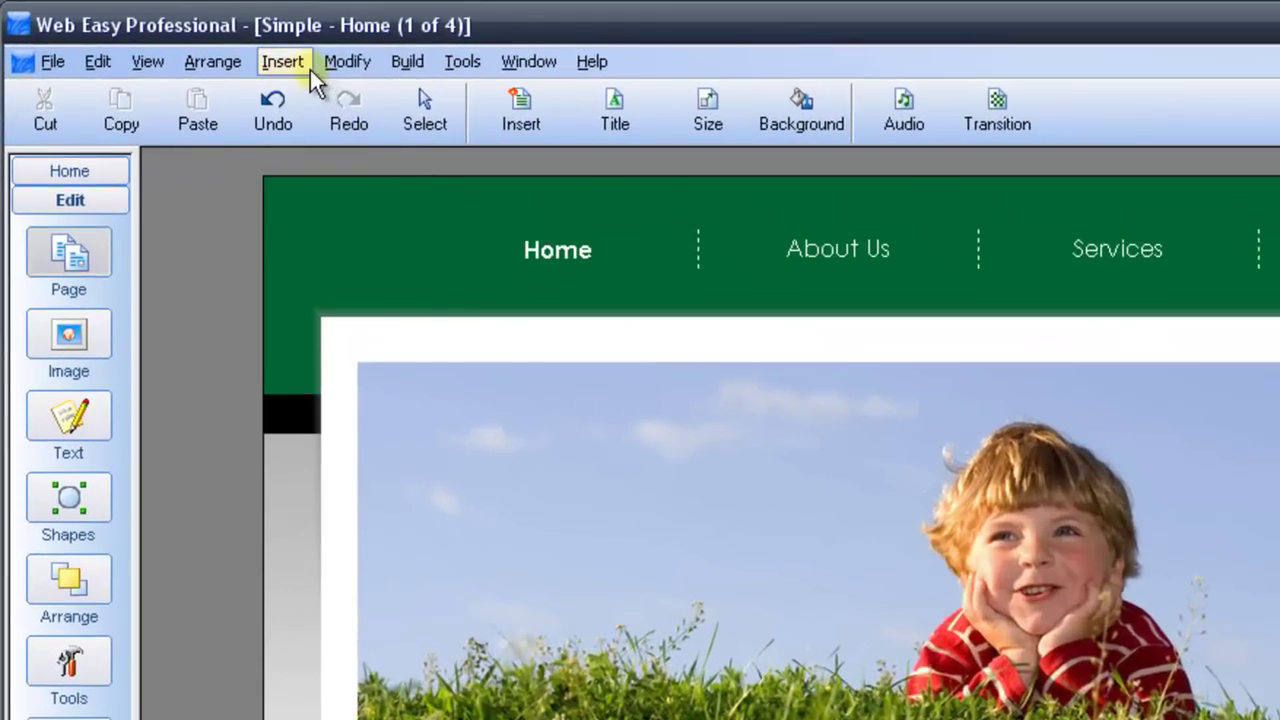
left_click(283, 60)
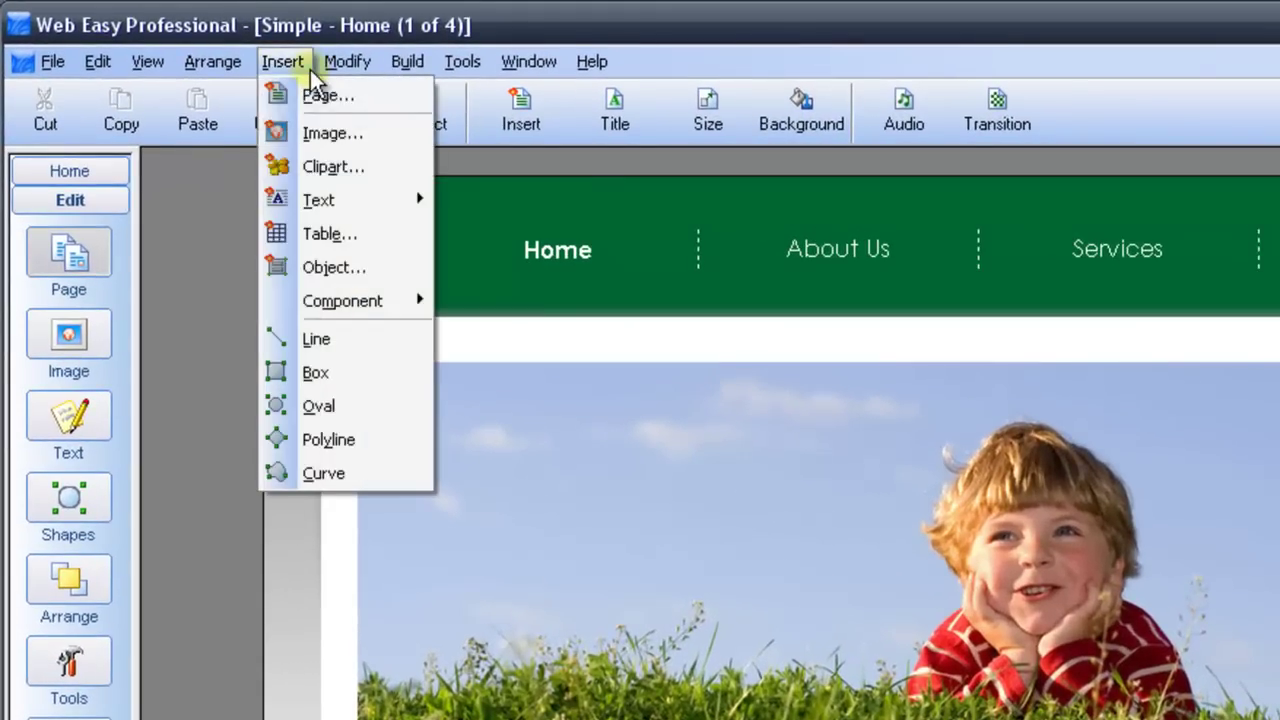
left_click(368, 267)
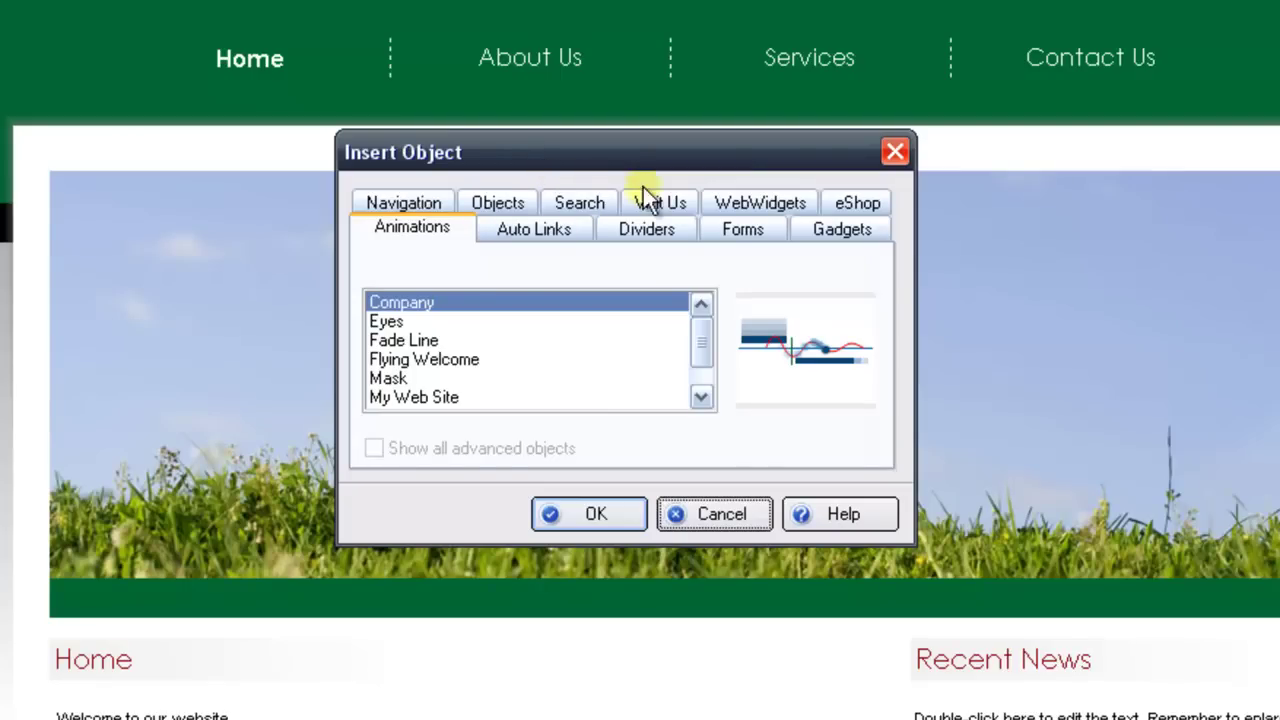
- Choose the Bookmark on FaceBook widget from the WebWidgets objects and confirm it
left_click(742, 204)
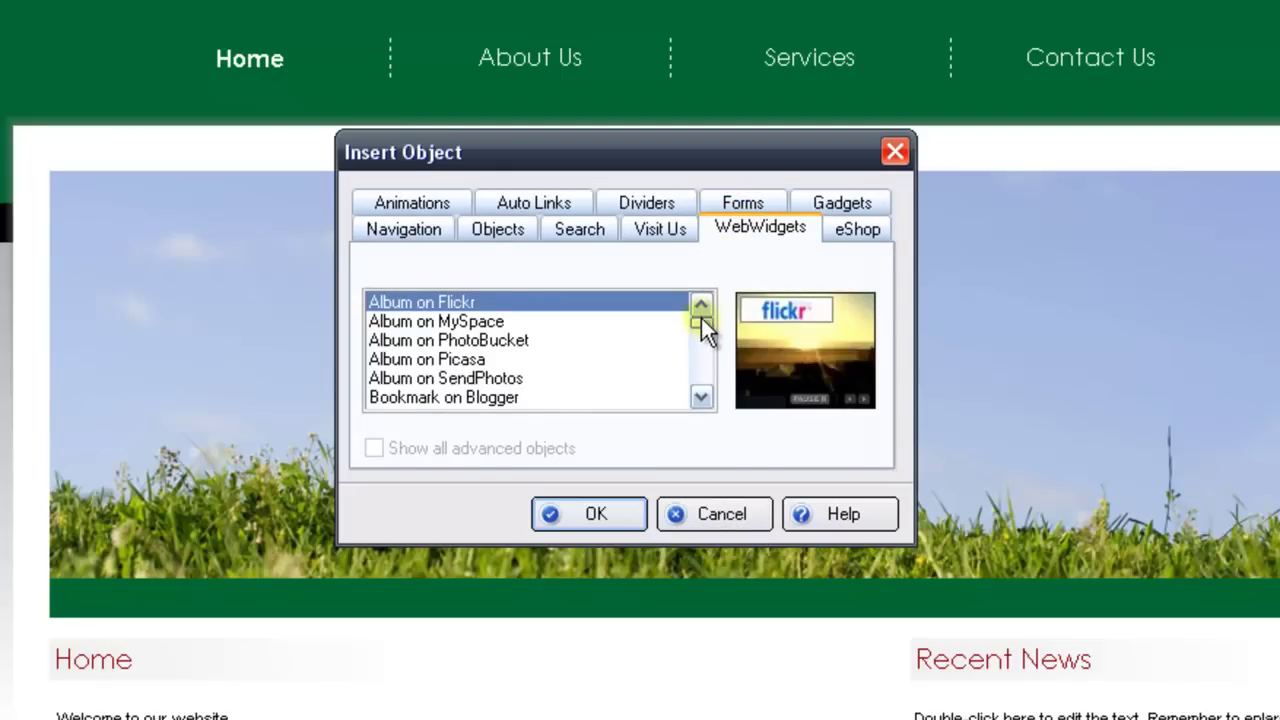
mouse_move(701, 318)
left_mouse_down()
mouse_move(704, 372)
mouse_move(710, 318)
left_mouse_up()
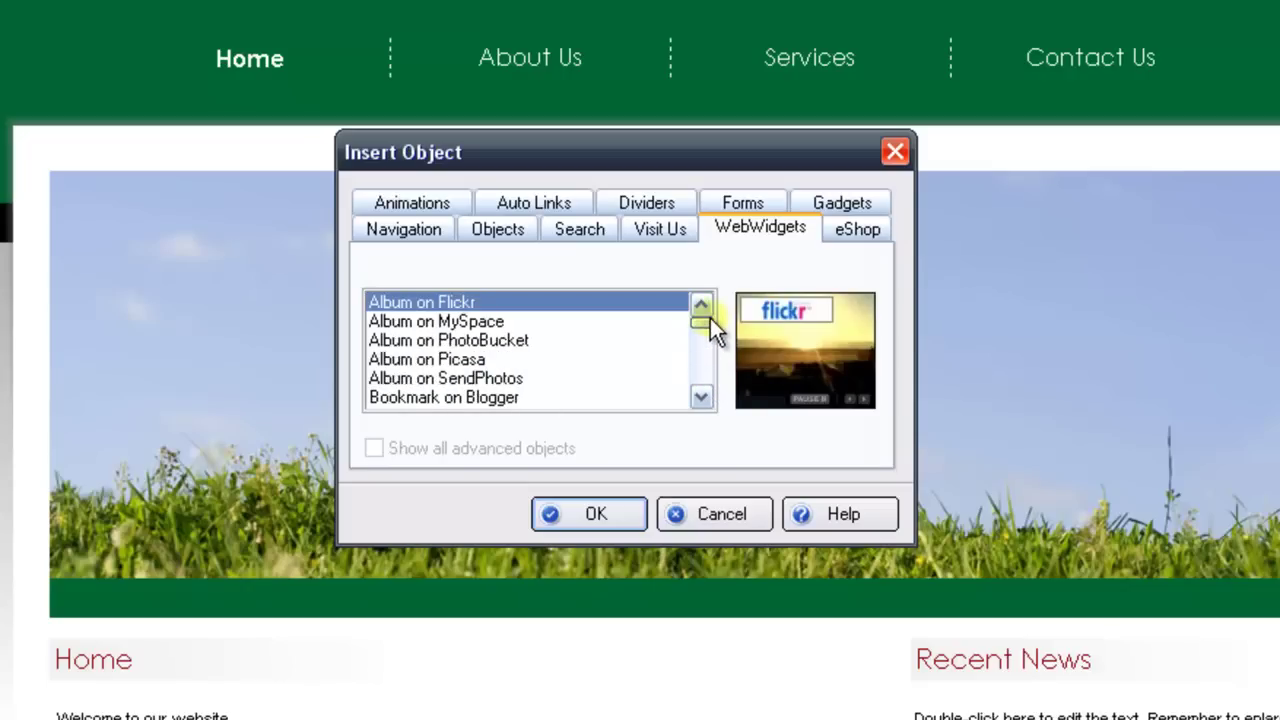
left_click(703, 396)
left_click(703, 396)
left_click(703, 396)
left_click(703, 396)
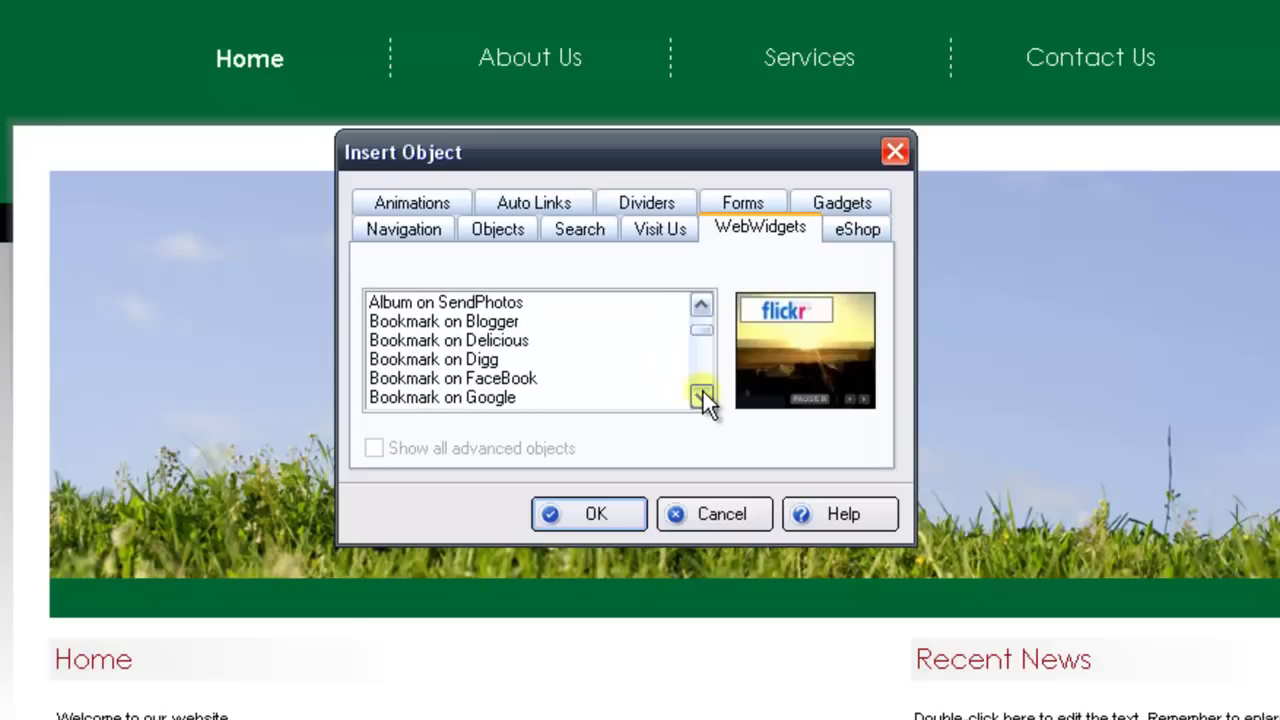
left_click(703, 395)
left_click(703, 395)
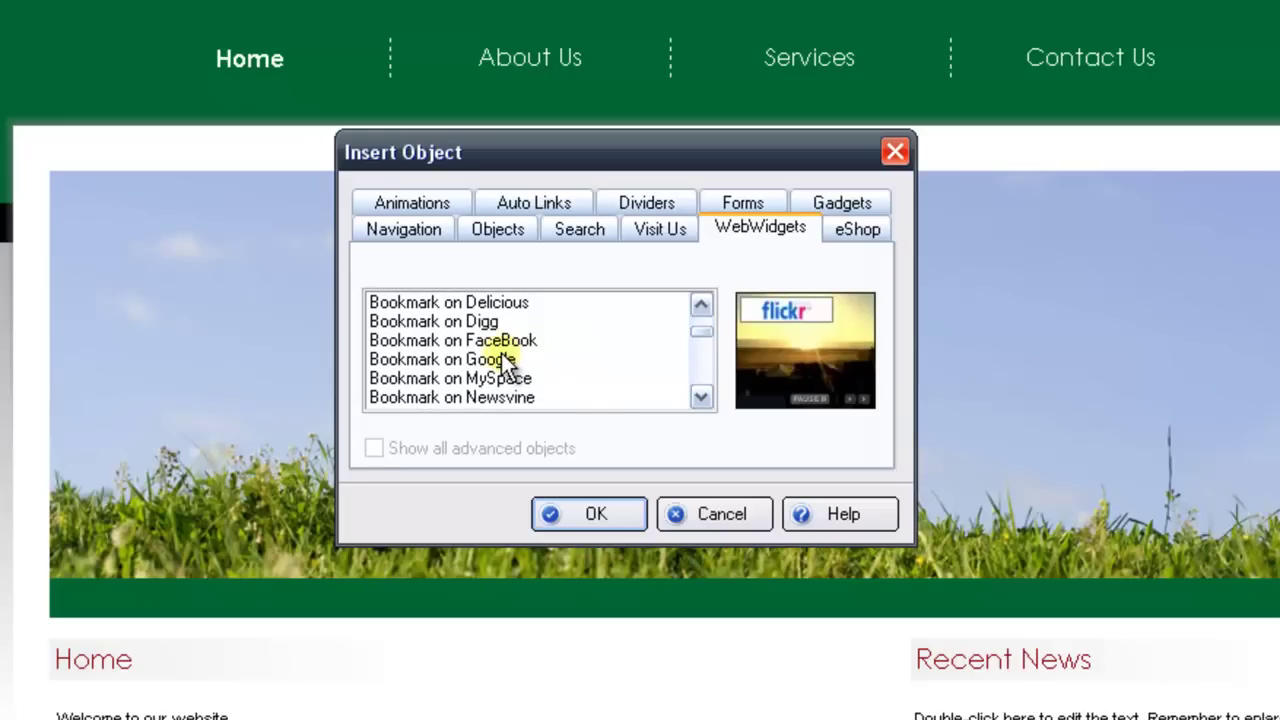
left_click(421, 341)
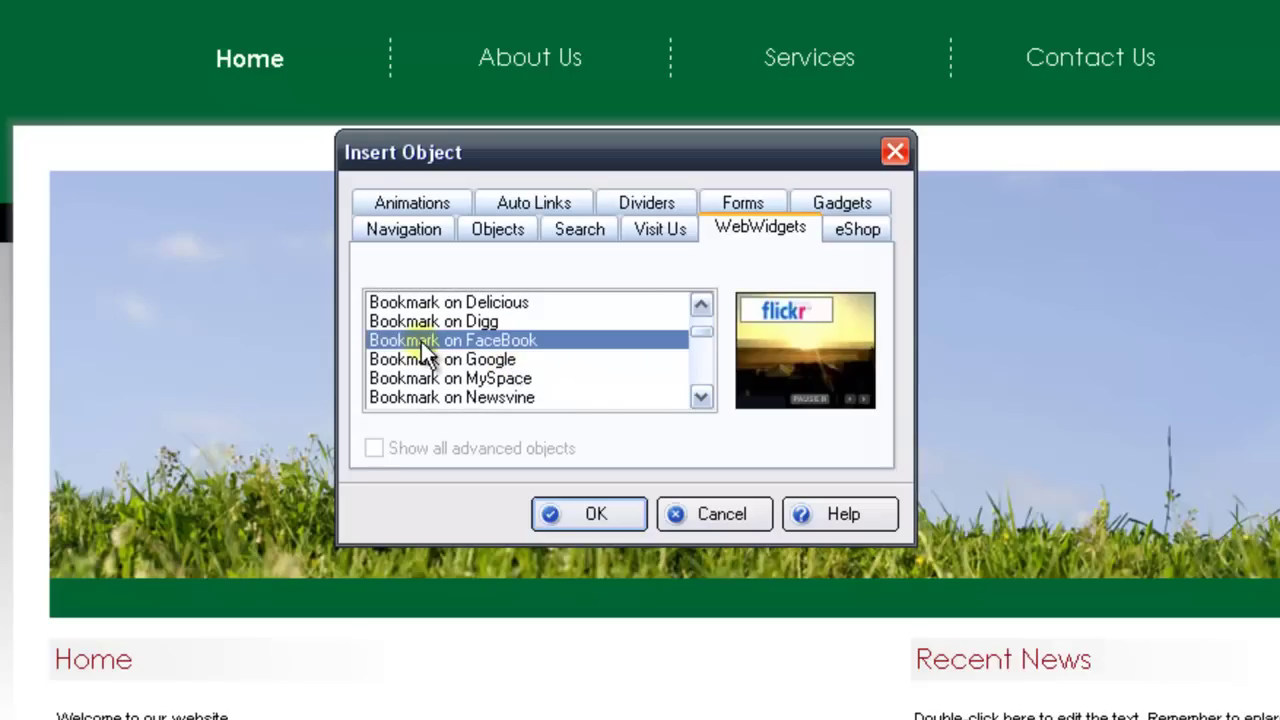
left_click(596, 514)
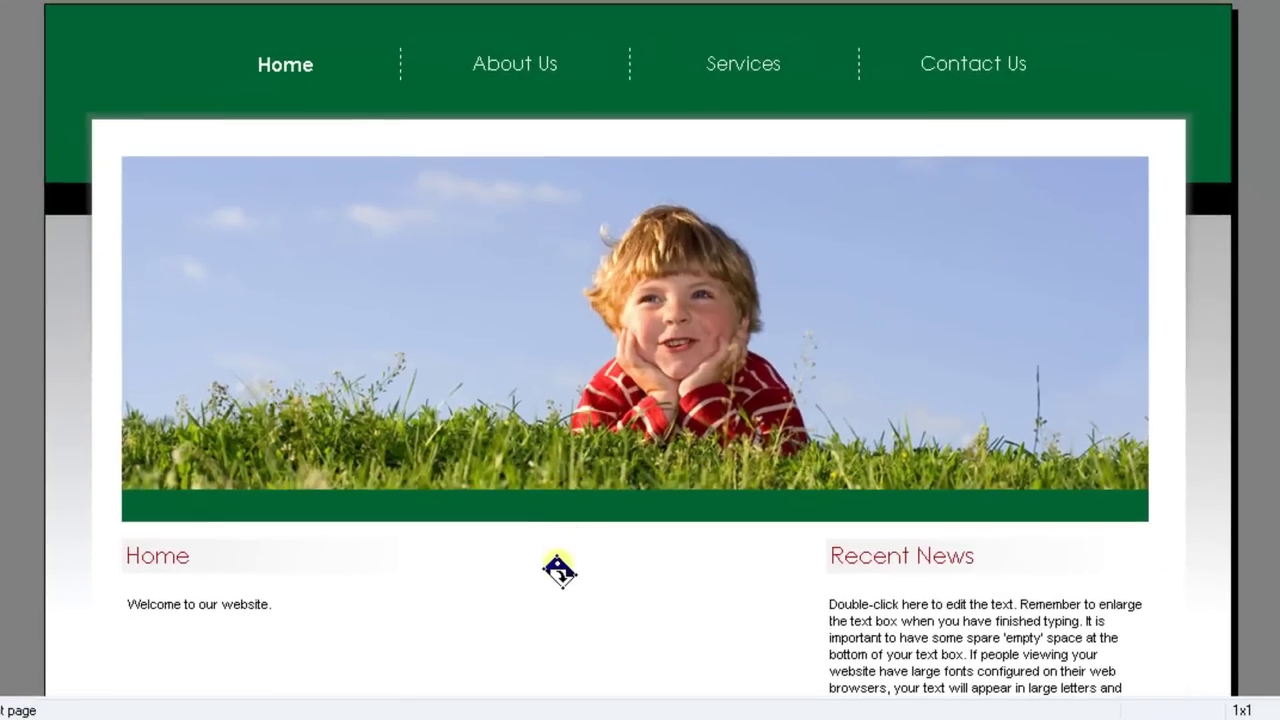
- Place the Facebook widget below the banner and title it 'Wonderful exciting article'
left_click(559, 570)
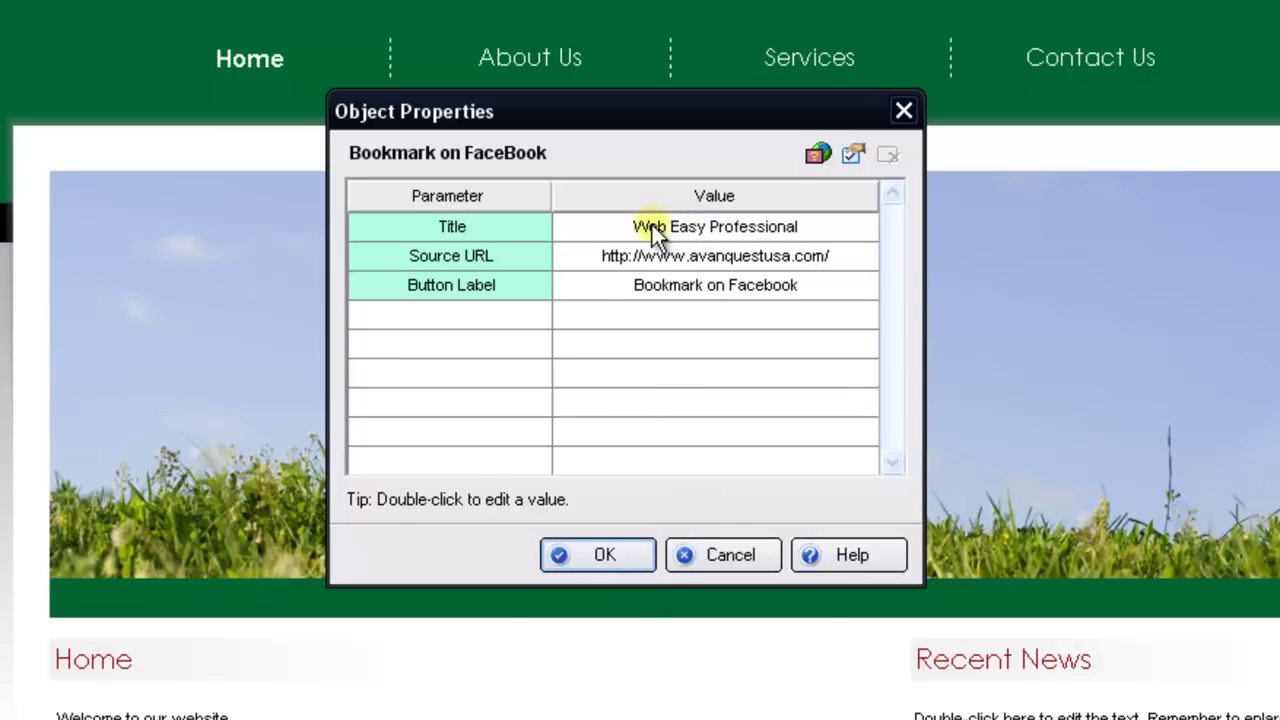
double_click(735, 227)
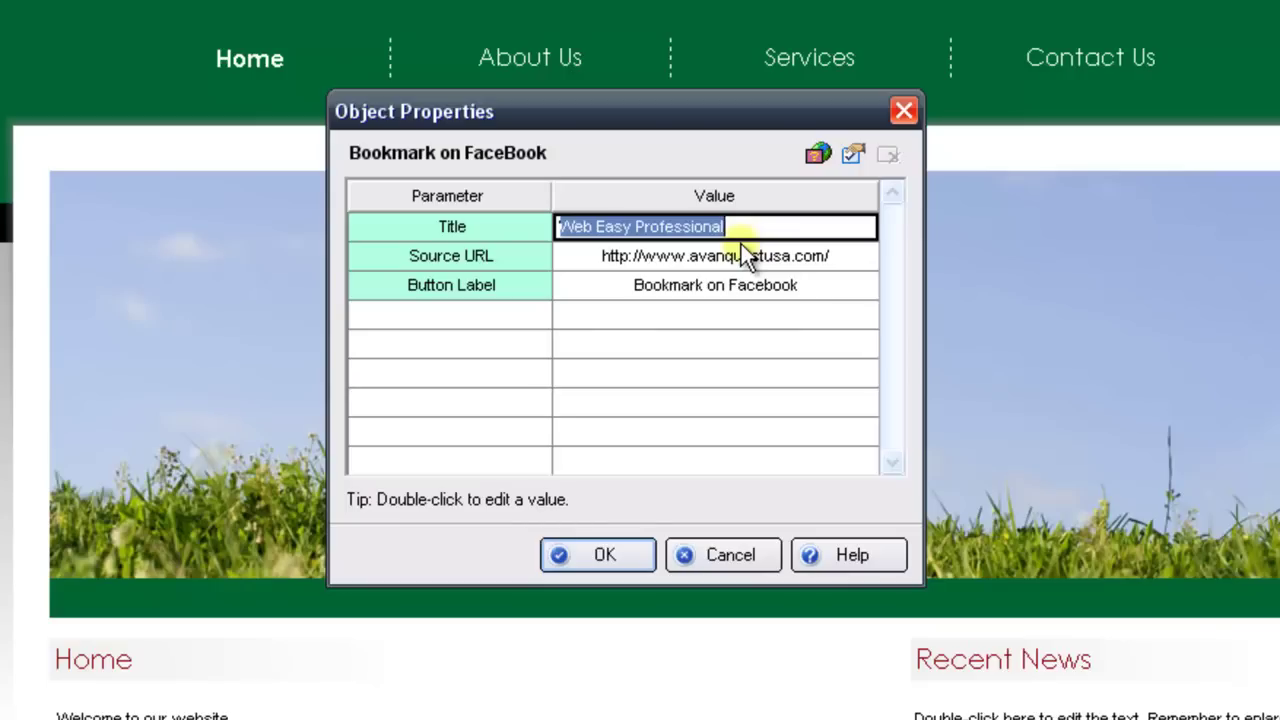
type("Wonderf")
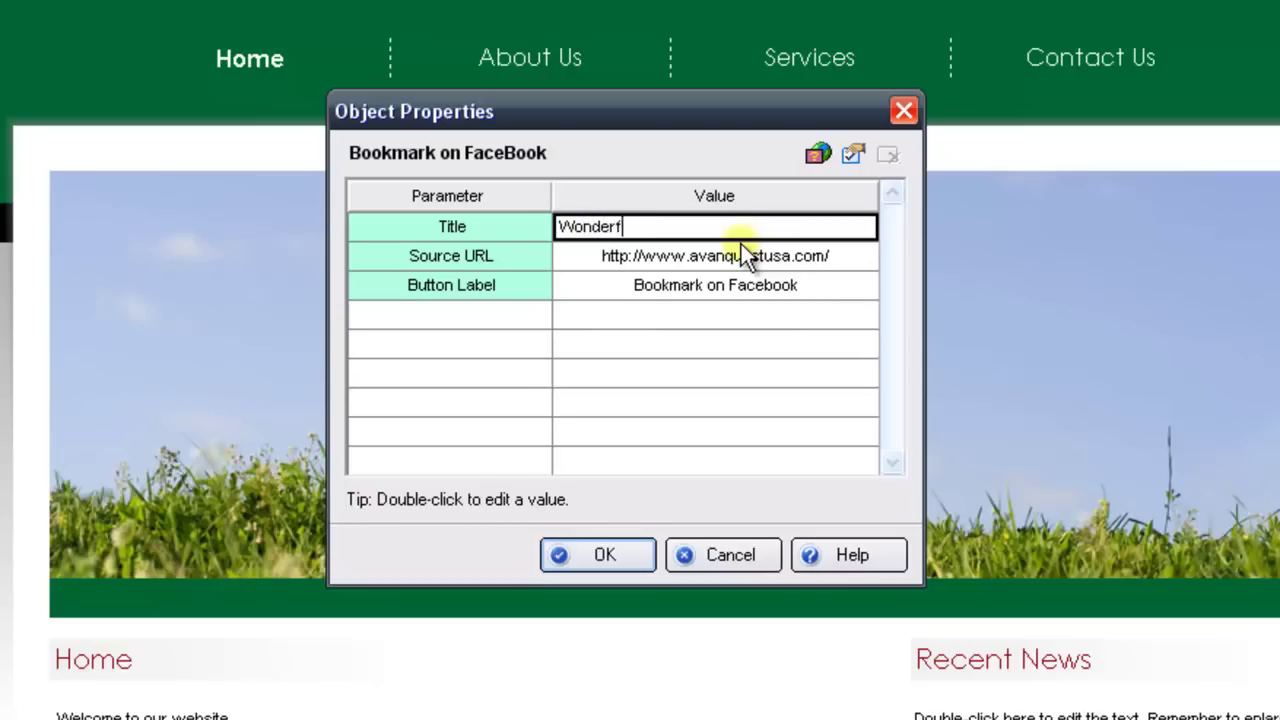
type("ul exciting article")
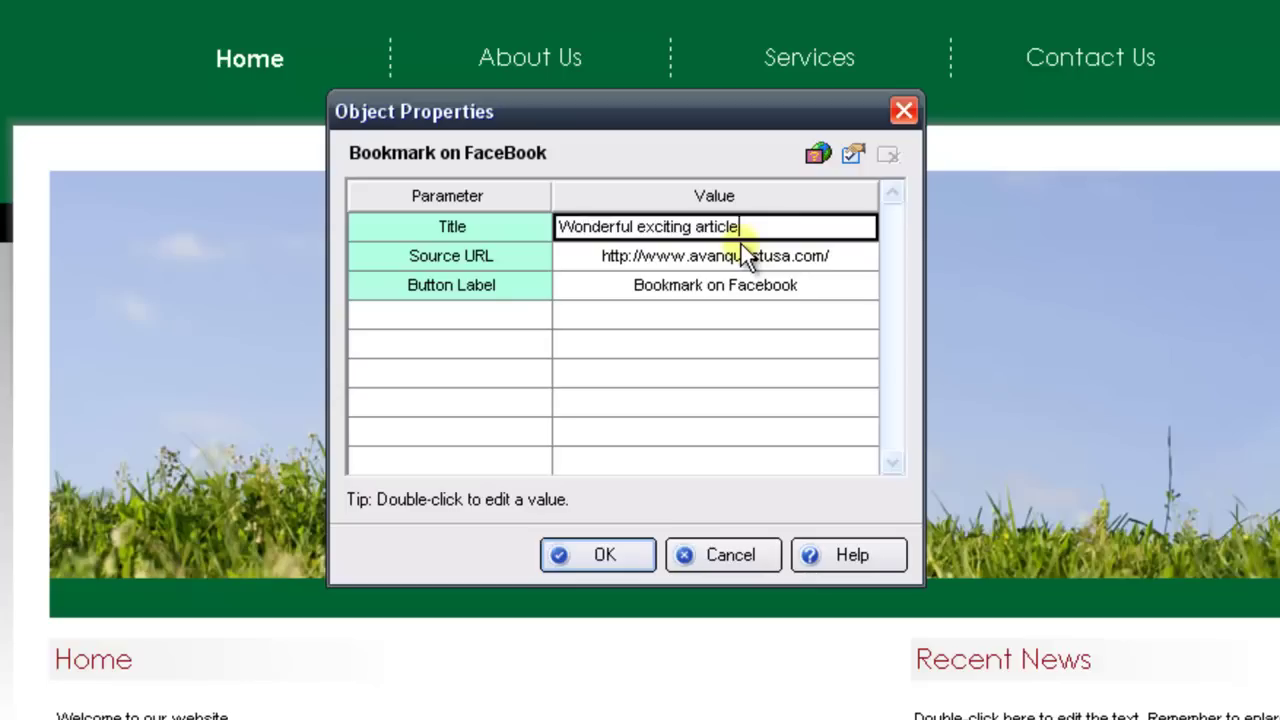
key("Return")
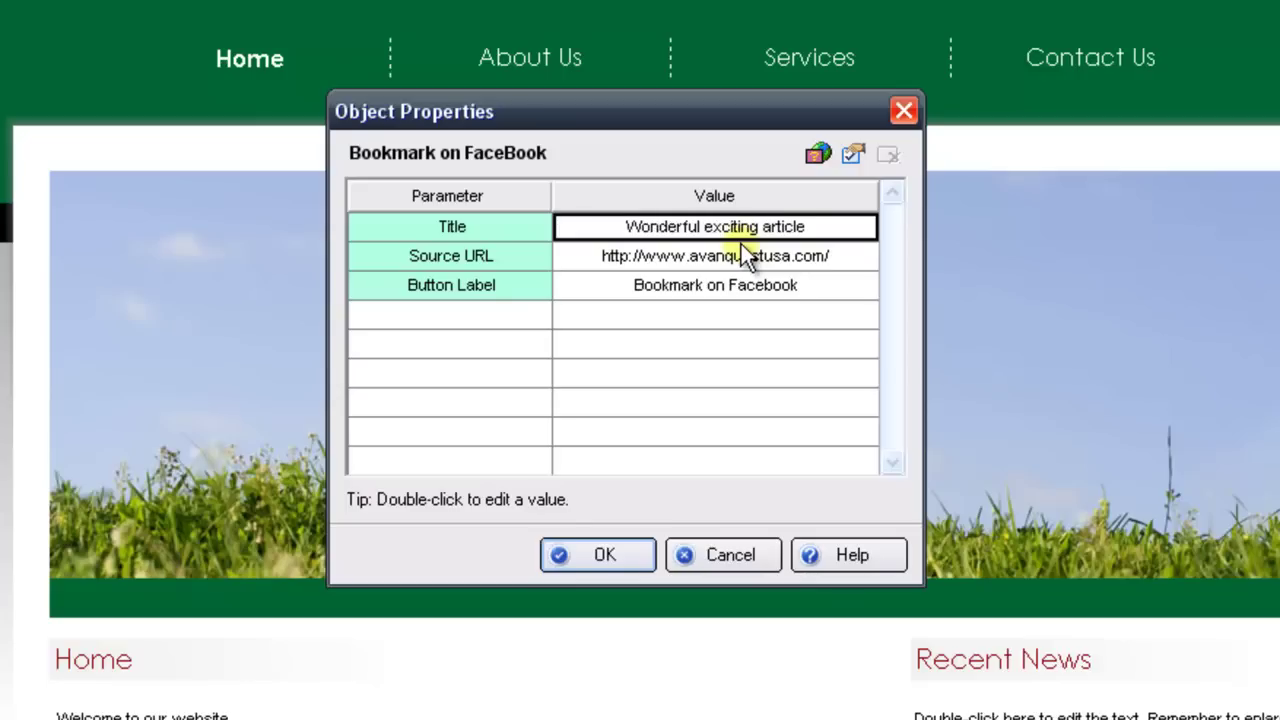
left_click(609, 262)
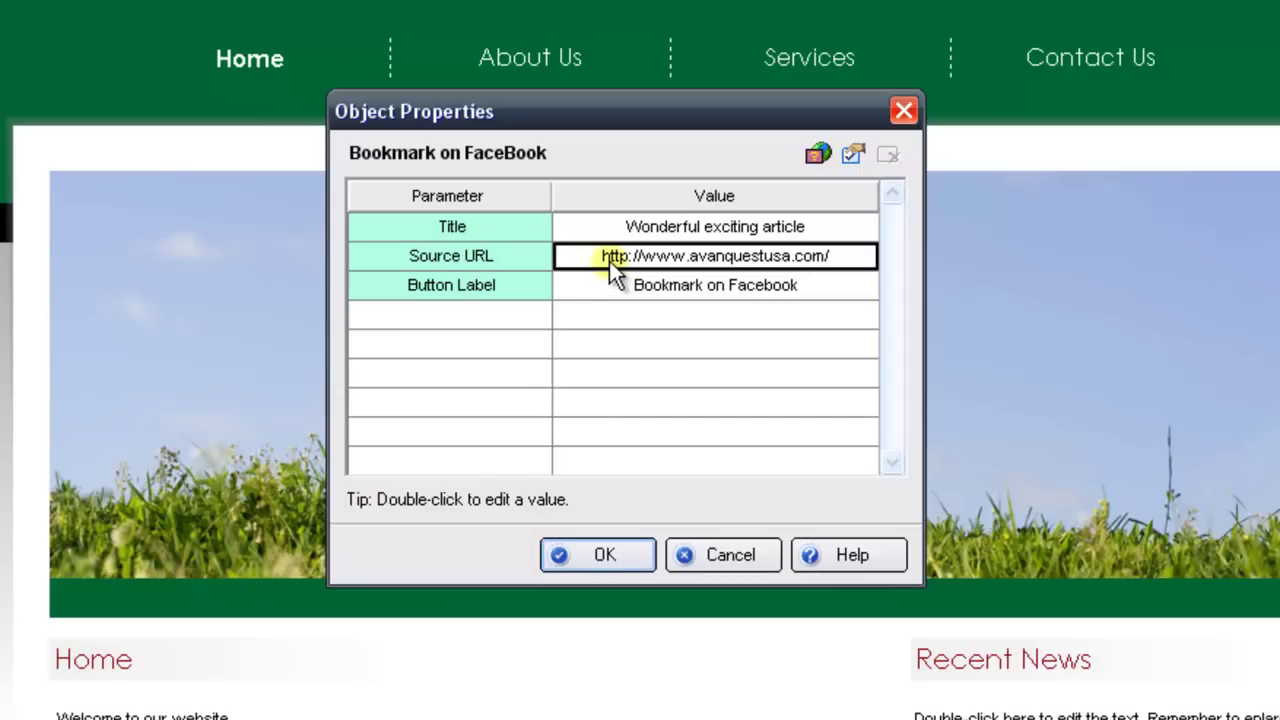
double_click(609, 261)
left_click(443, 343)
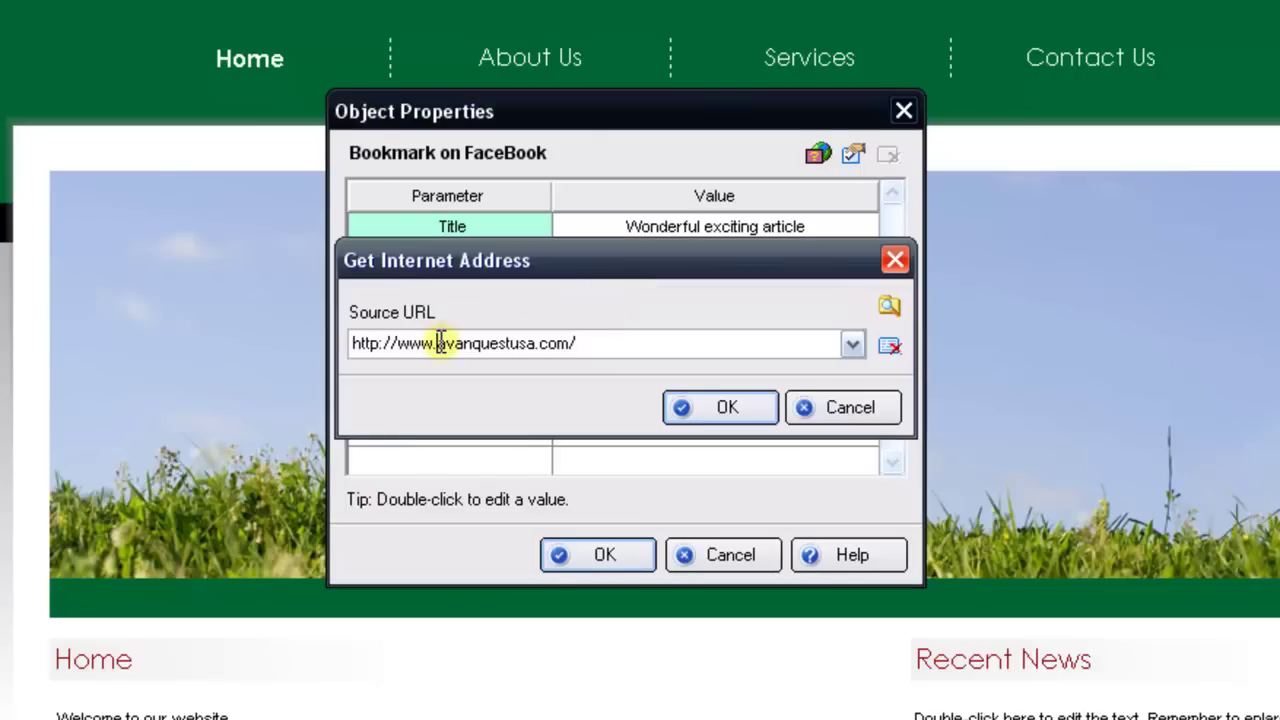
double_click(443, 343)
left_click(444, 343)
left_click_drag(437, 344, 600, 344)
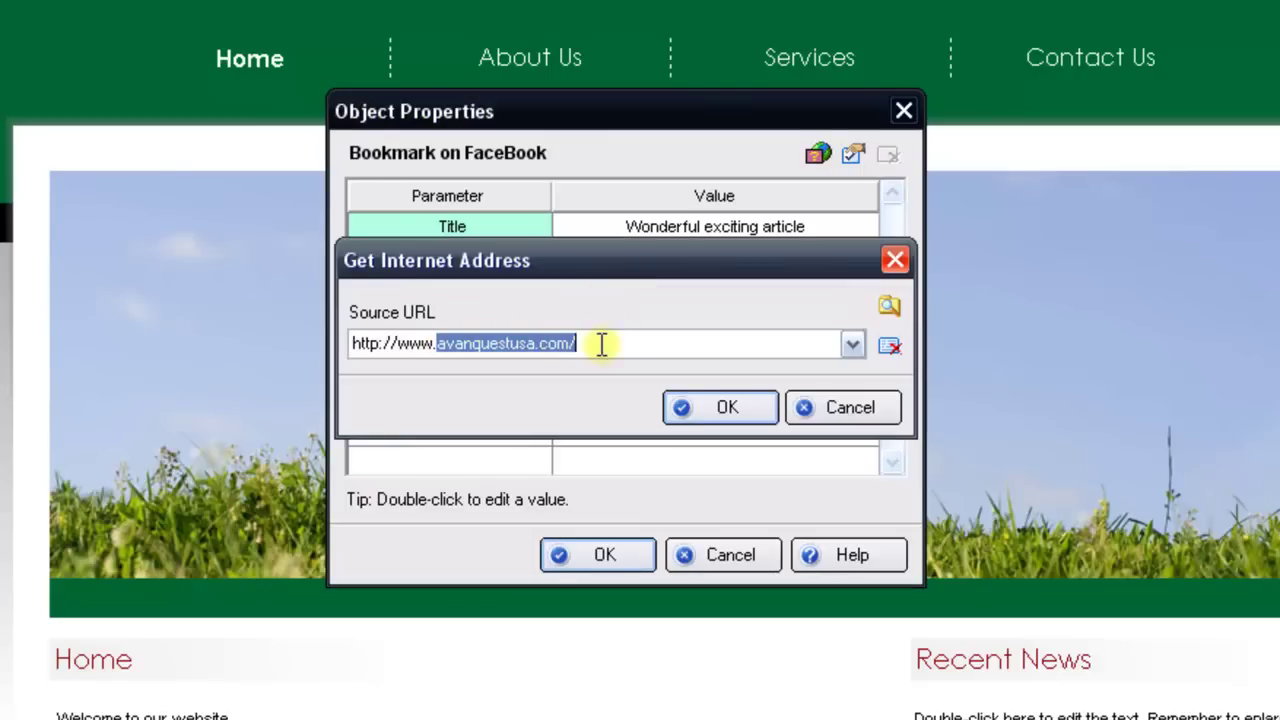
type("videohelp.biz")
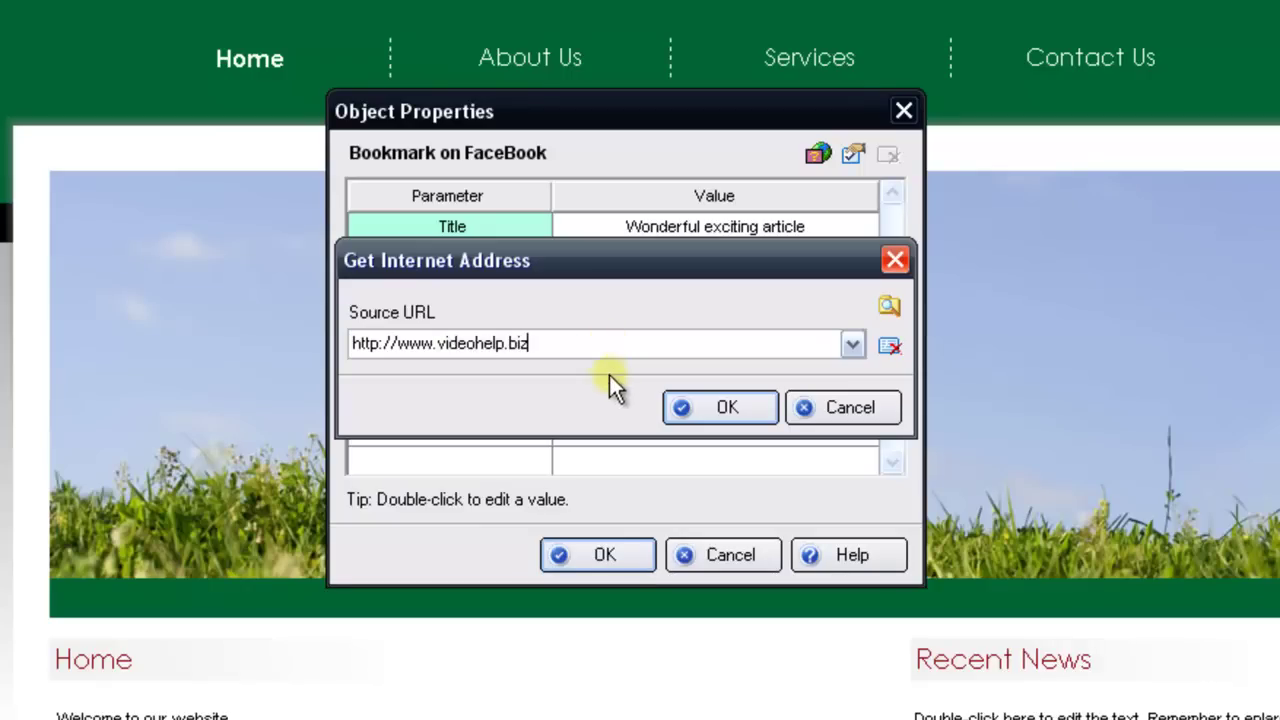
left_click(697, 406)
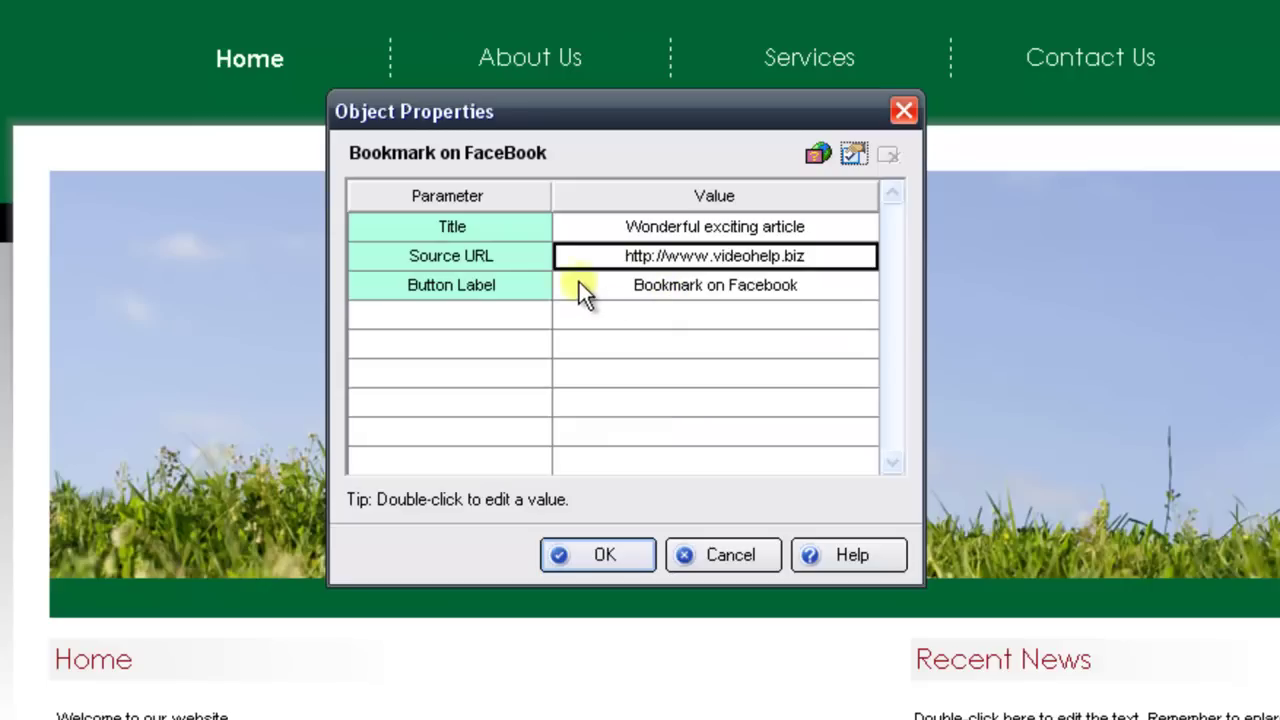
left_click(631, 285)
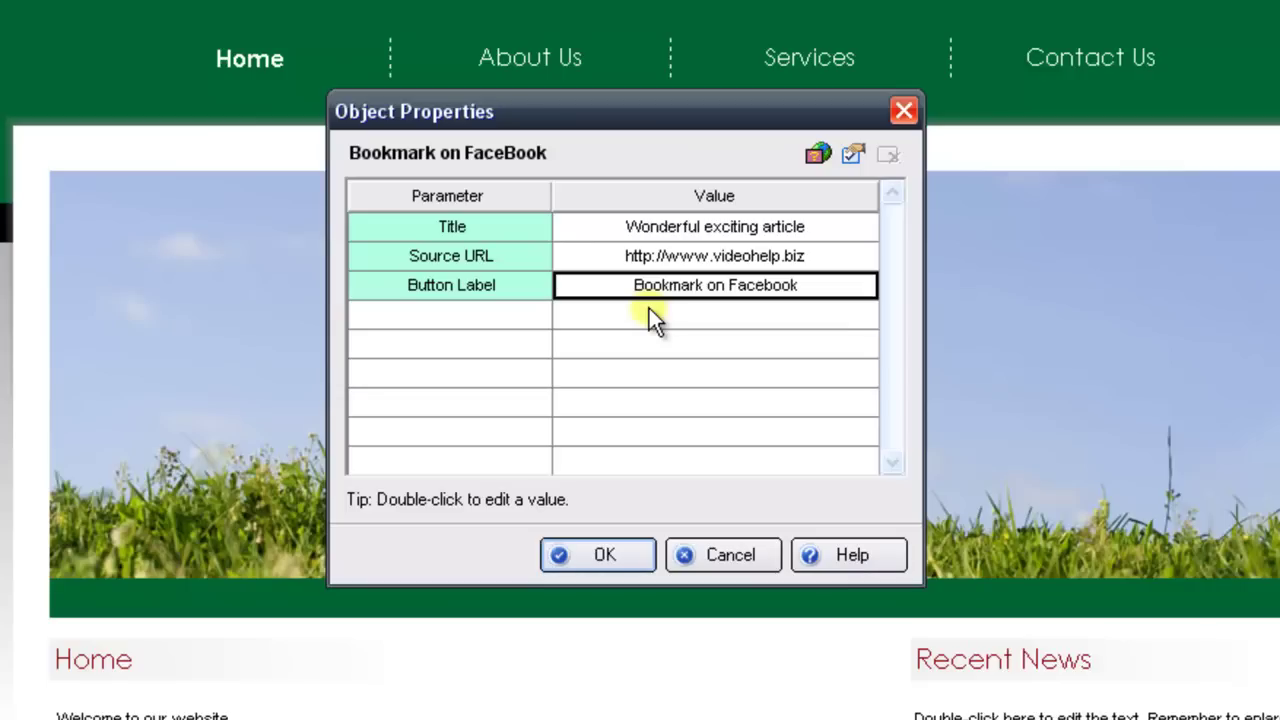
- Apply the widget's Object Properties and start editing the text box holding the Facebook icon
left_click(627, 550)
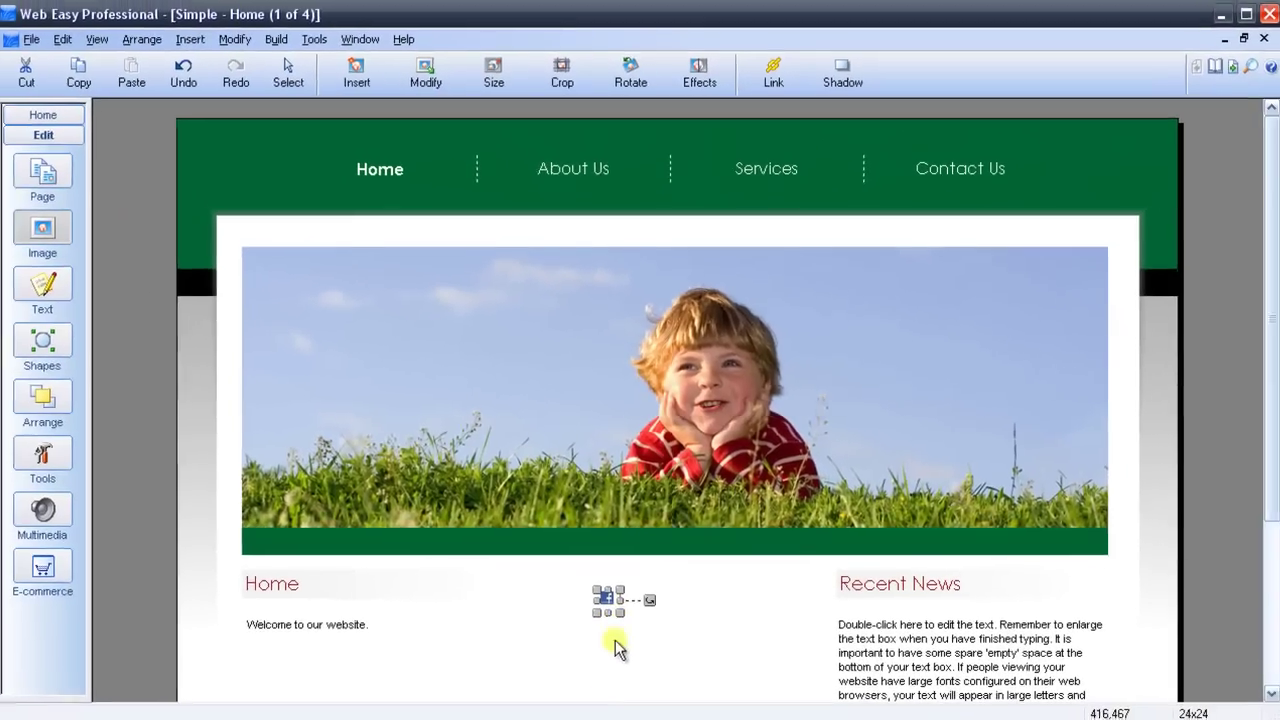
double_click(611, 667)
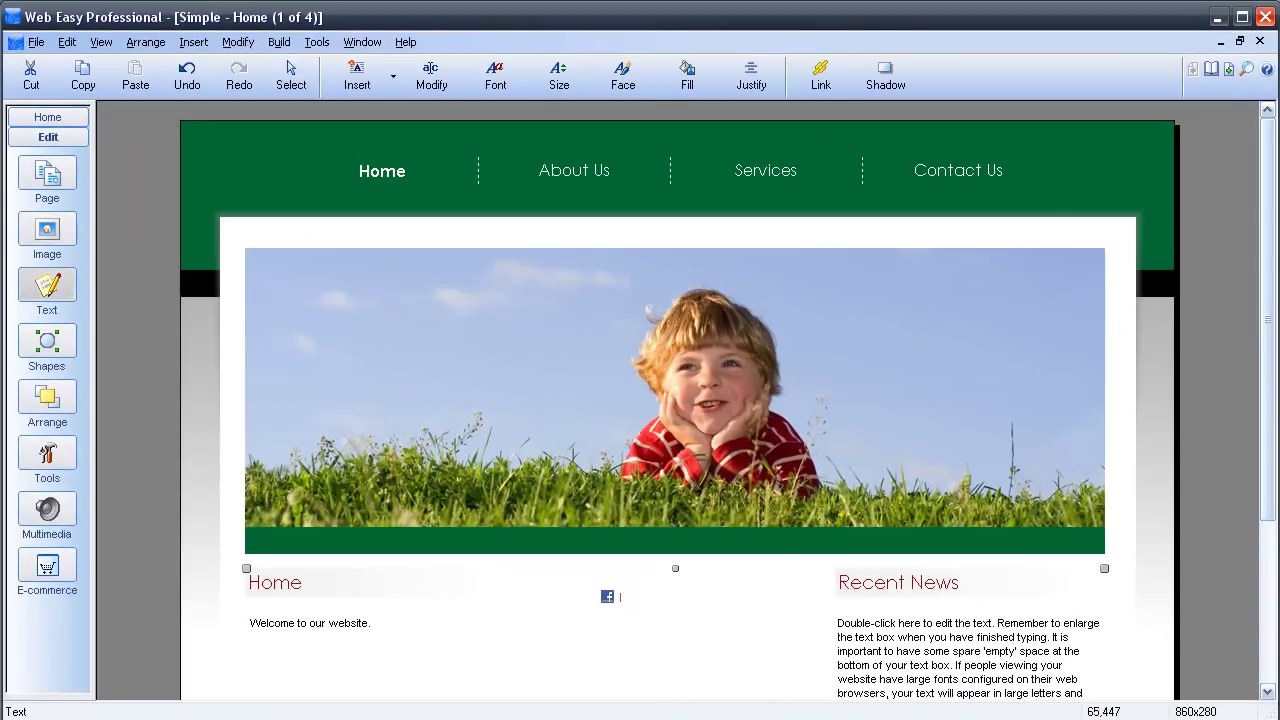